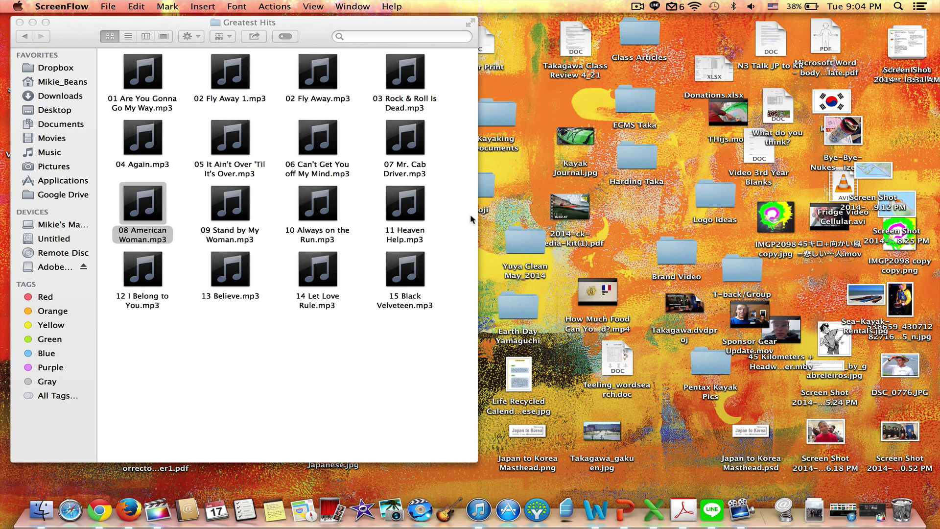
Launch GarageBand, create an empty project with one audio track, and hide the Library
click(447, 514)
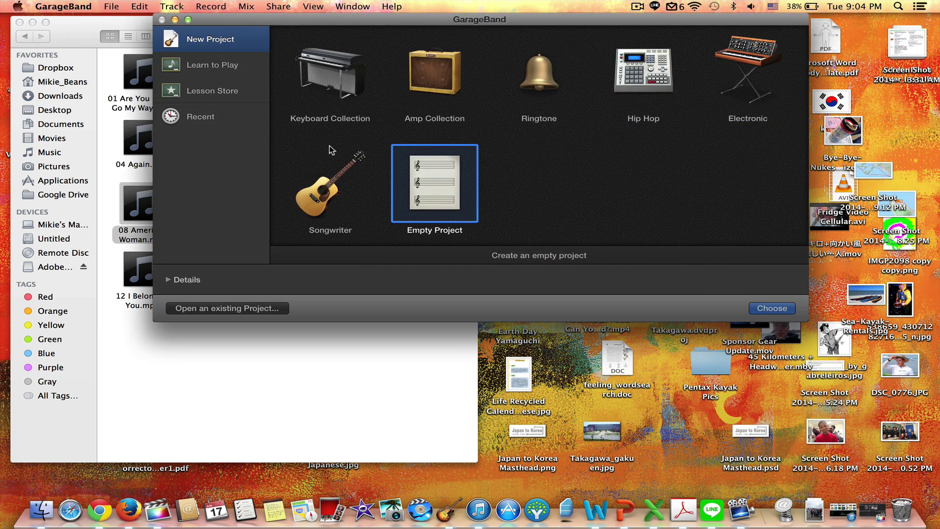
double_click(462, 174)
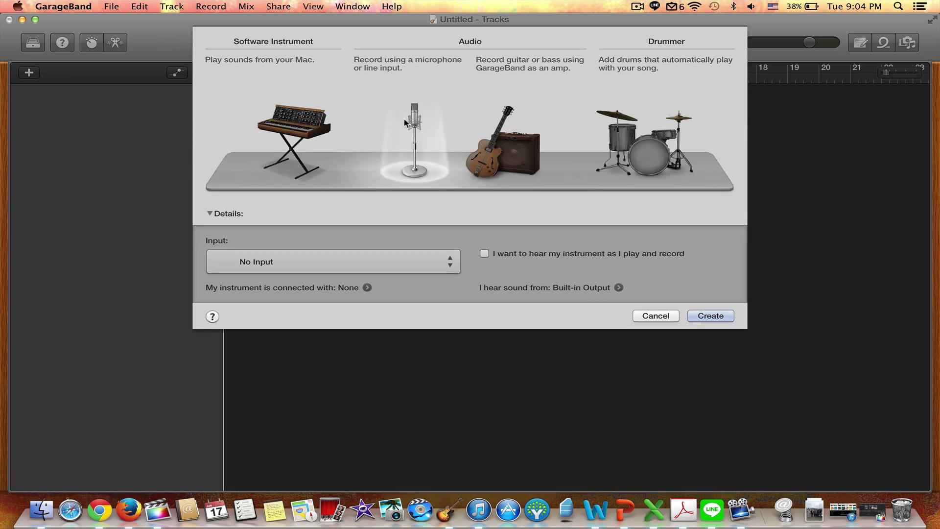
click(709, 317)
click(36, 47)
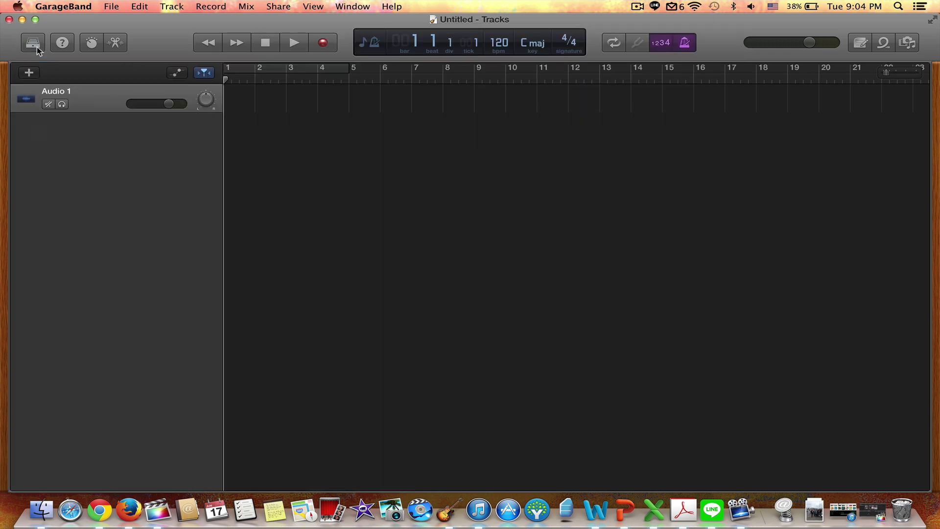
Import 01 Are You Gonna Go My Way.mp3 from Finder onto the track and play it briefly
drag(145, 16, 343, 17)
drag(147, 88, 360, 67)
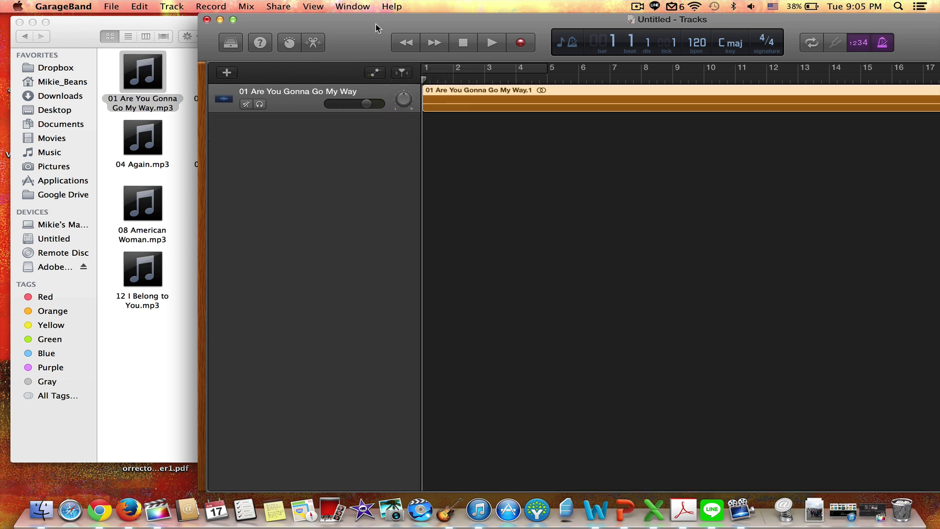
drag(376, 24, 178, 5)
key(space)
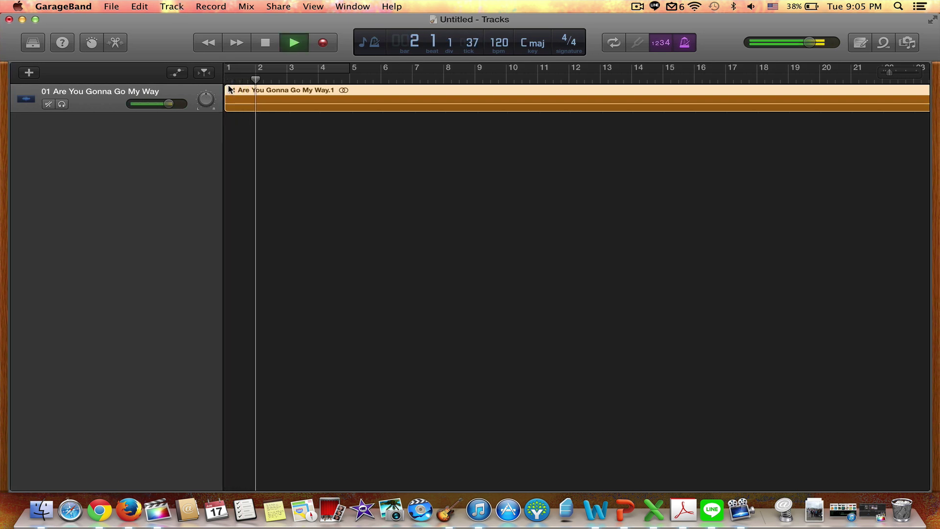
key(space)
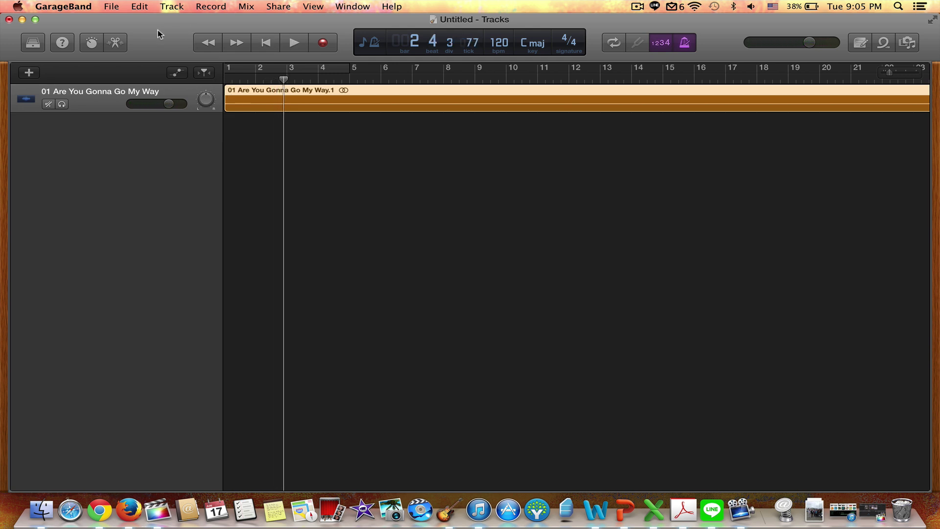
drag(155, 31, 278, 16)
Add a second copy of 01 Are You Gonna Go My Way on a new track, aligned to bar 1
click(112, 109)
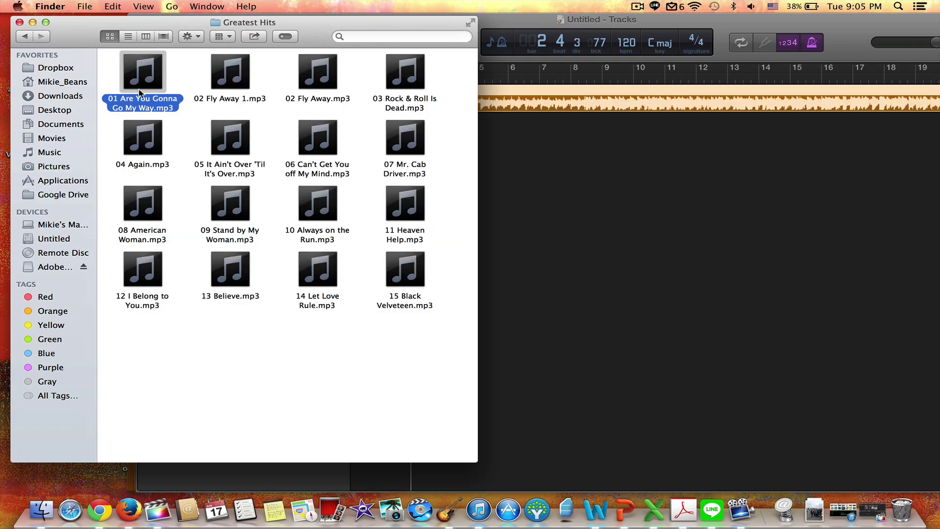
drag(140, 92, 315, 128)
click(513, 129)
Solo the second copy's track, play and stop it, then unsolo it
click(189, 133)
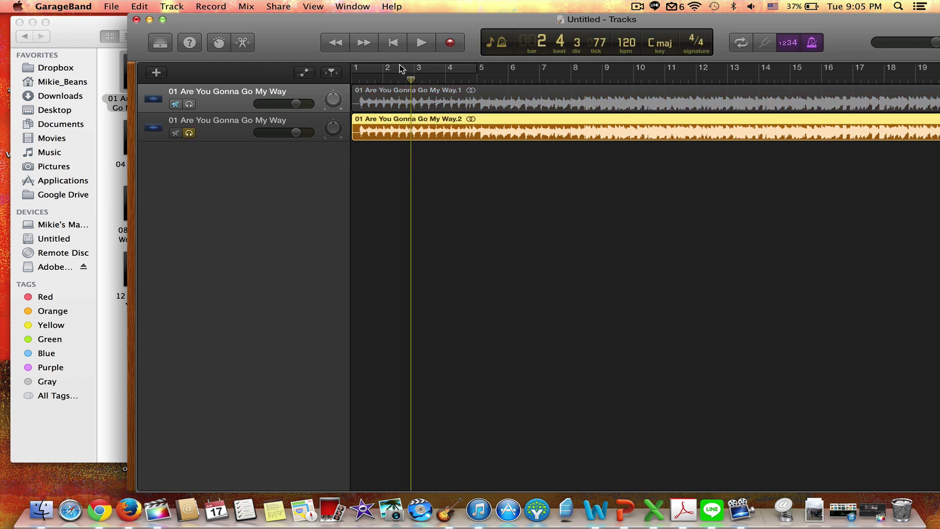
key(space)
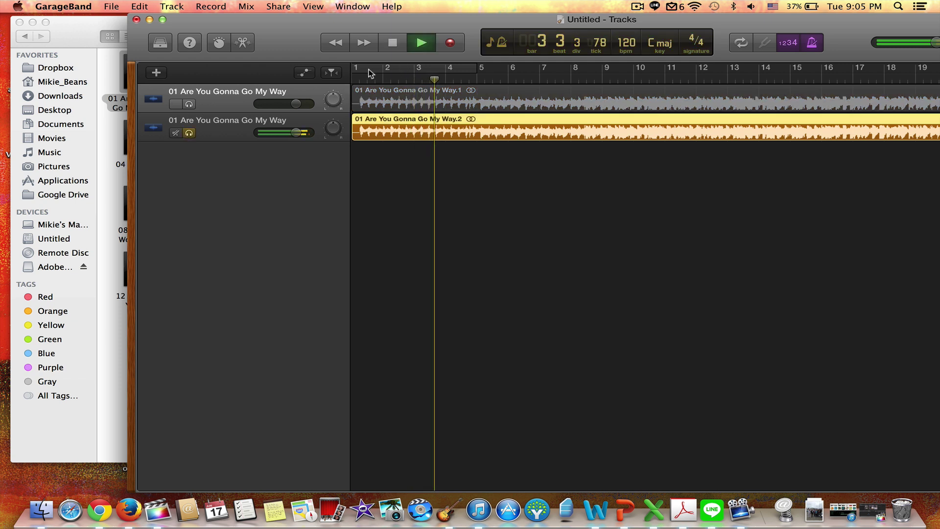
key(space)
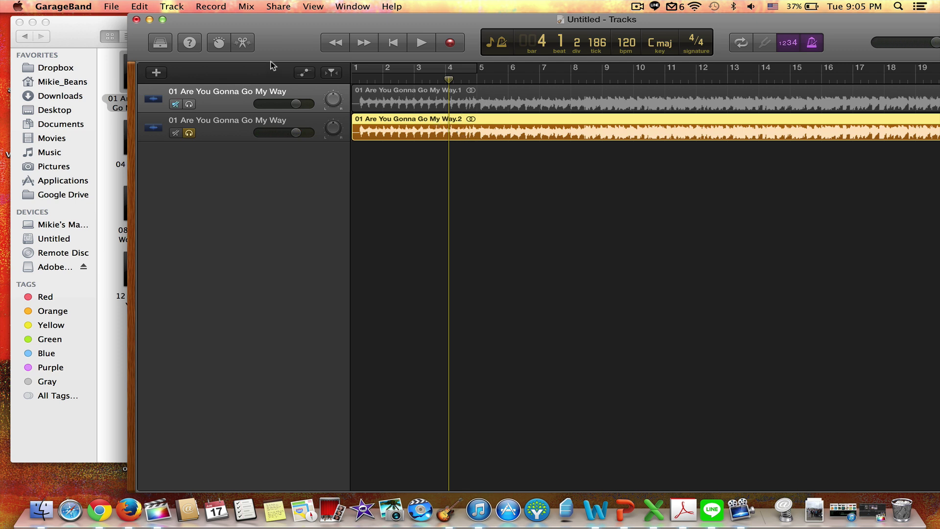
drag(315, 32, 188, 29)
click(63, 133)
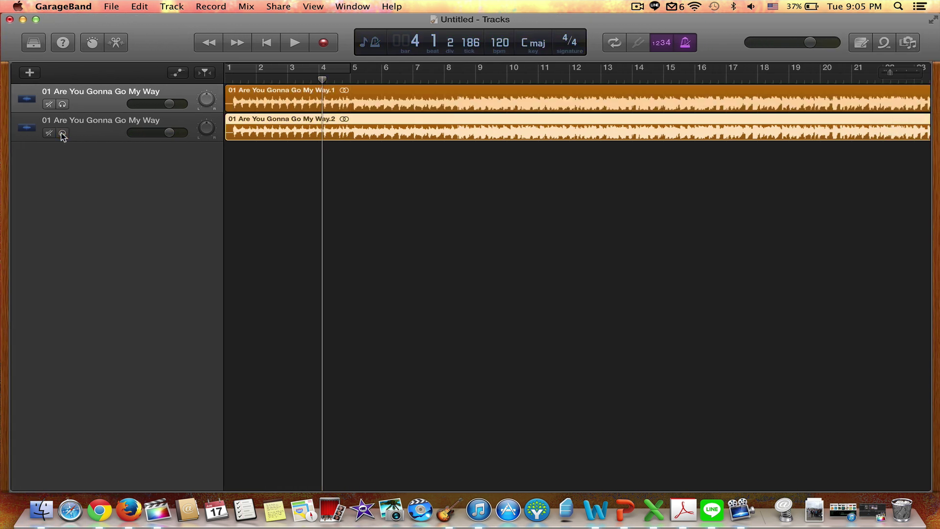
Enable Flex on the second copy's track from its Track settings in the Editor
double_click(381, 129)
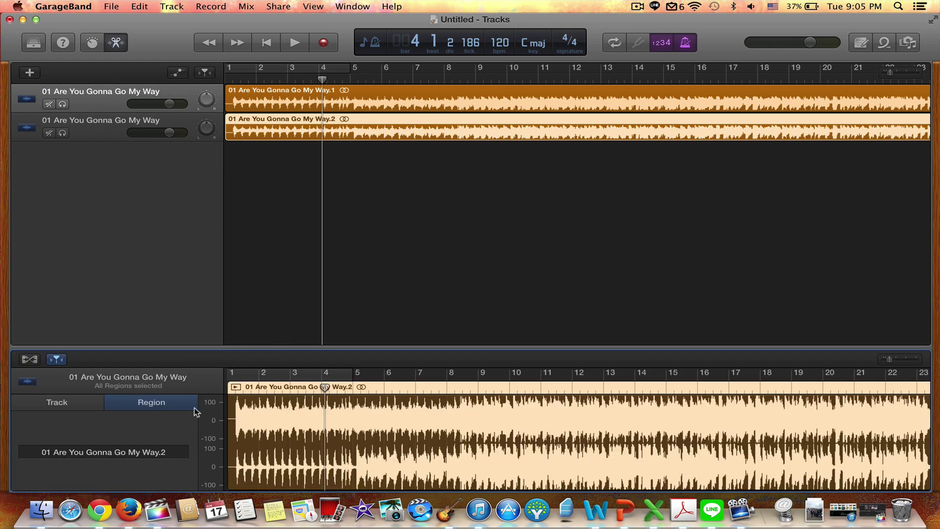
click(74, 403)
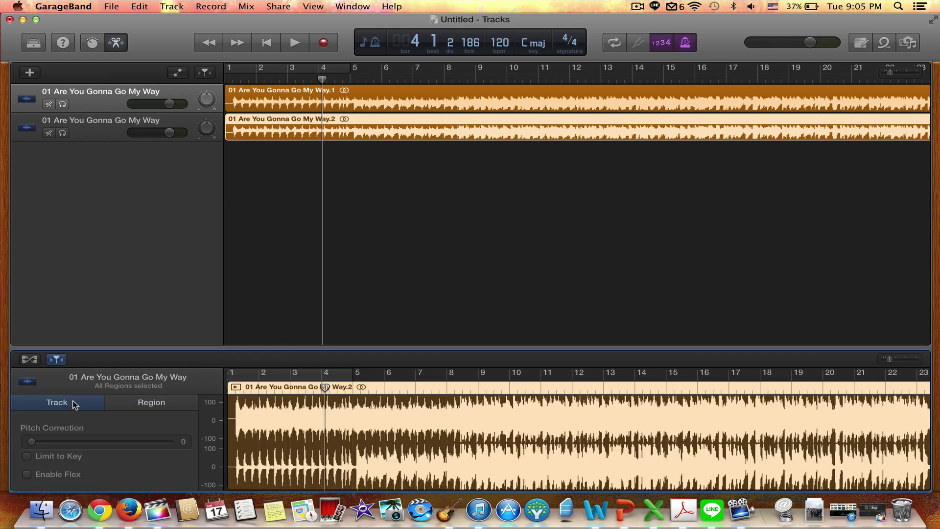
click(27, 474)
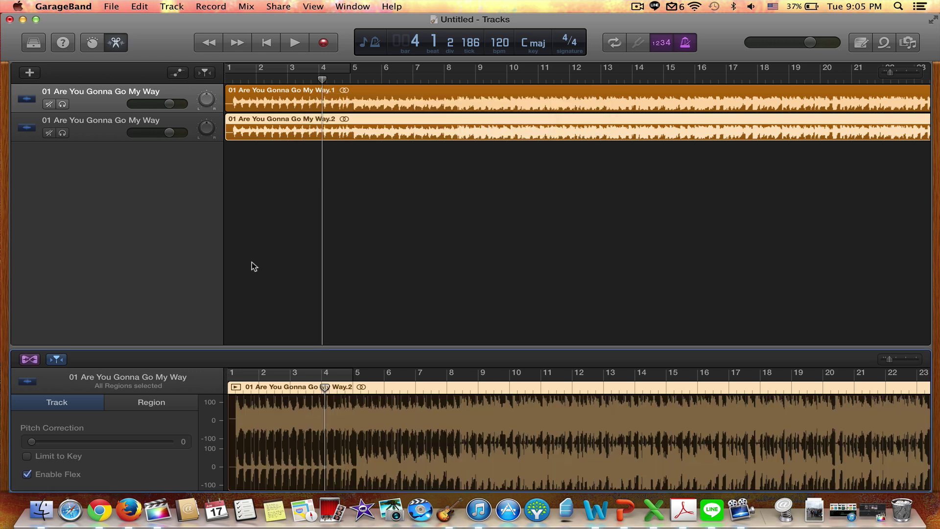
Change the project tempo from 120 to 202 bpm
double_click(503, 47)
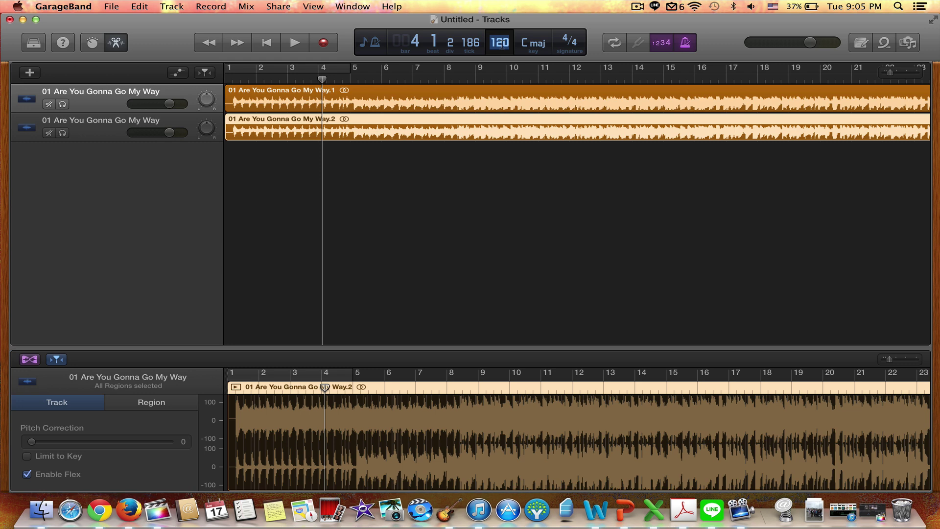
text(202)
key(Return)
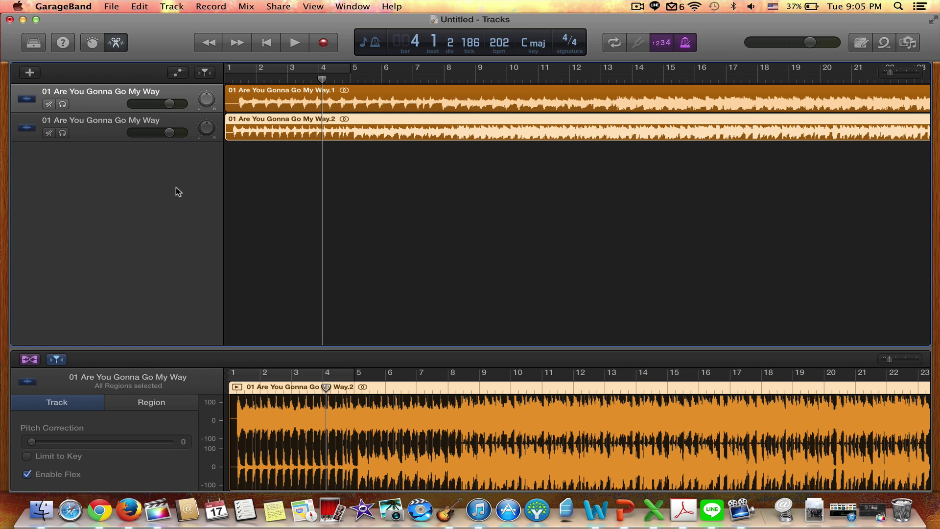
click(111, 125)
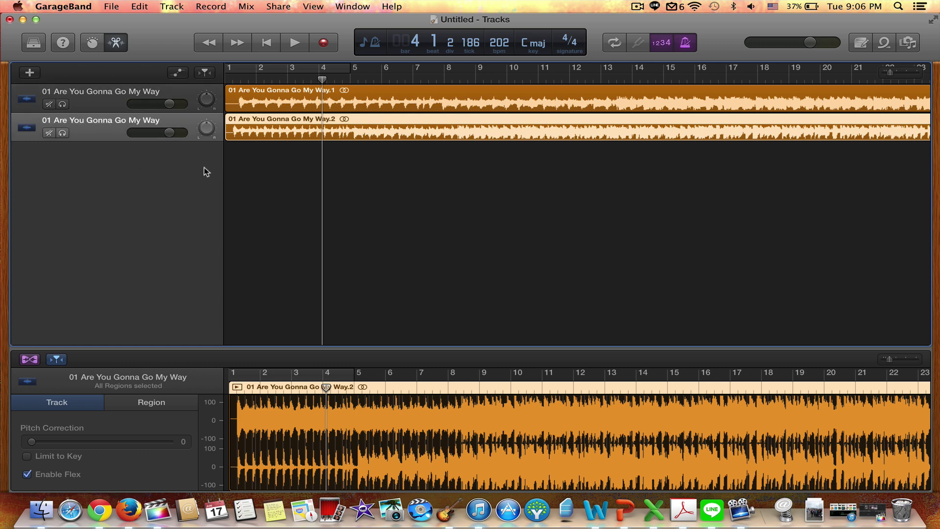
click(62, 104)
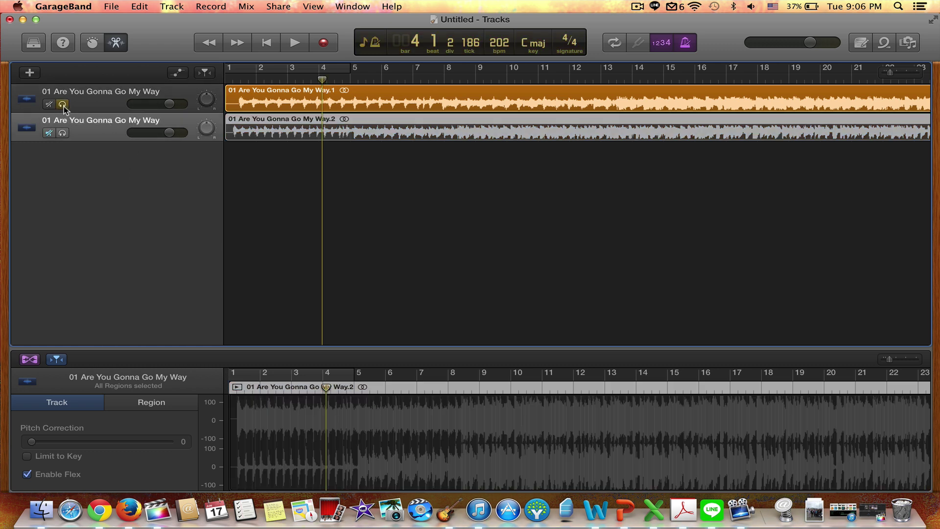
click(240, 80)
key(space)
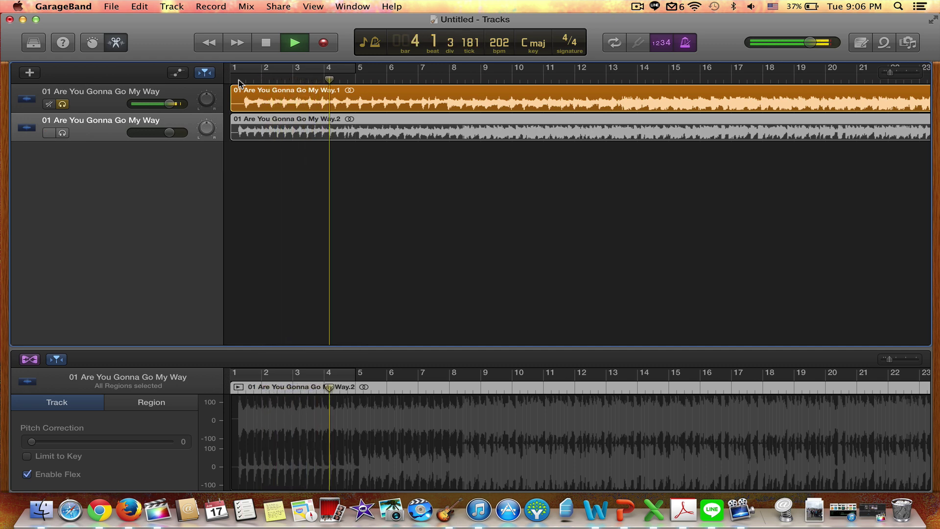
key(space)
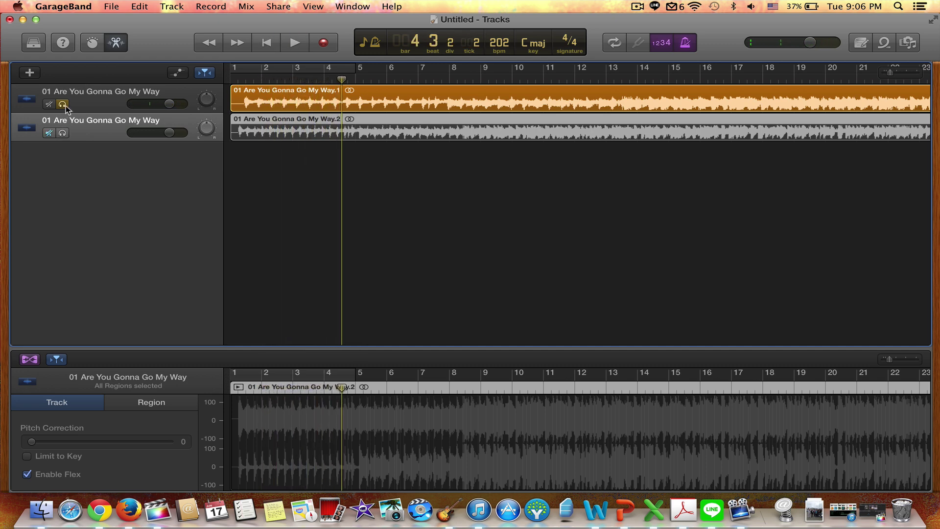
click(63, 104)
click(63, 132)
click(232, 77)
key(space)
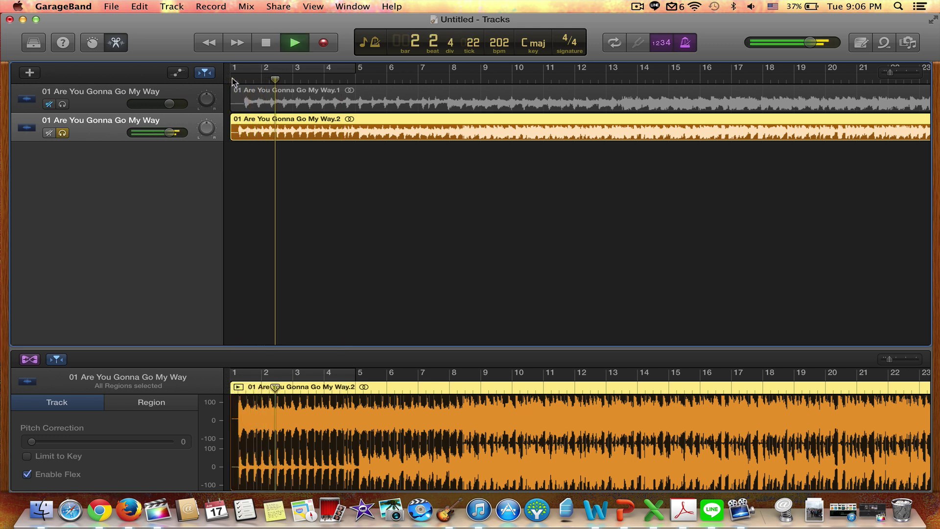
key(space)
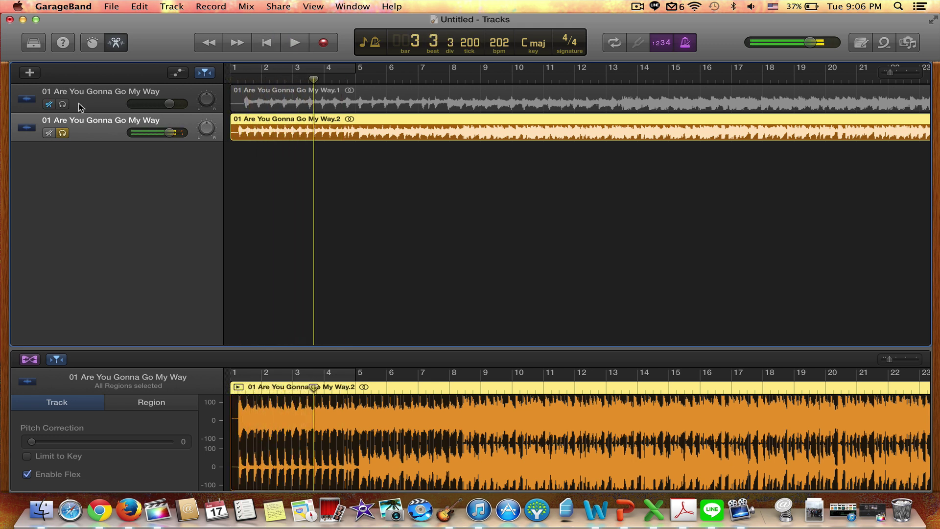
click(62, 132)
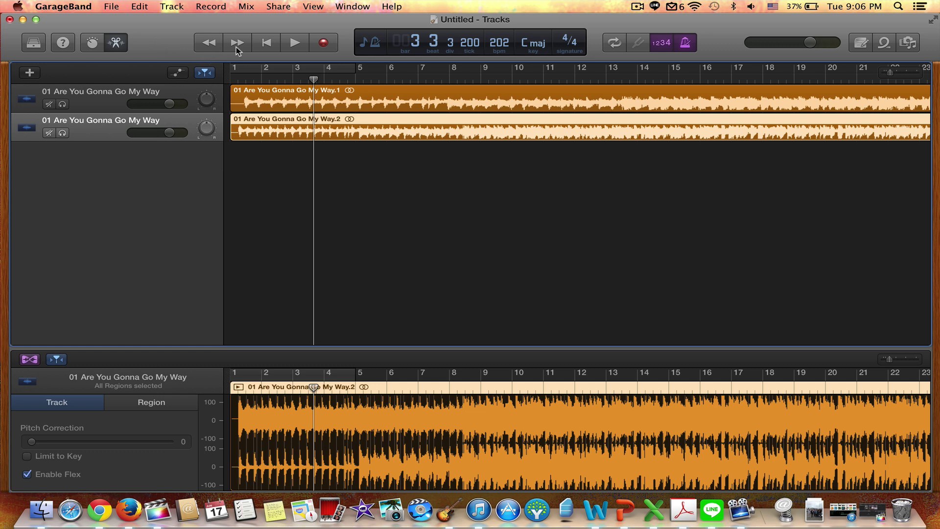
Import 04 Again.mp3 from Finder as a new track and move its region to bar 1
drag(160, 22, 324, 22)
click(103, 133)
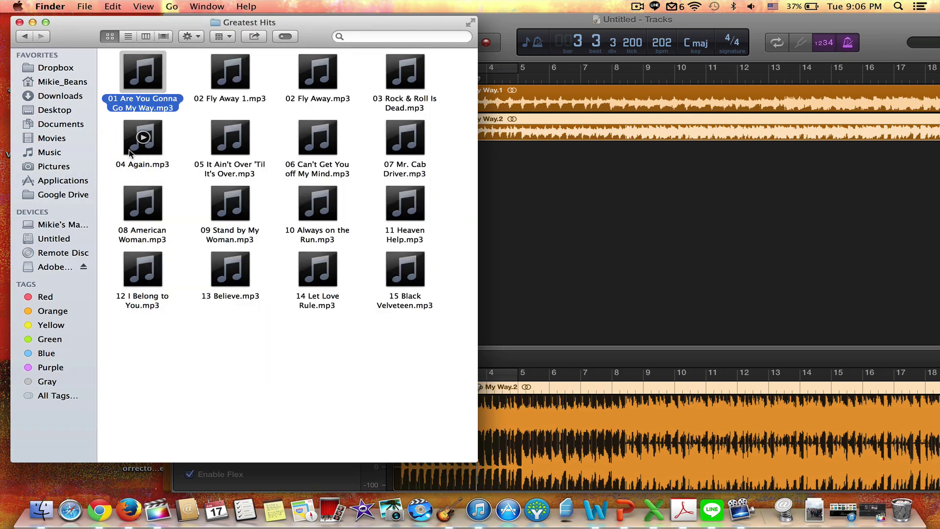
drag(142, 137, 403, 156)
click(497, 156)
drag(331, 34, 168, 31)
Solo the 04 Again track, play and stop it near the start, then unsolo it
click(61, 162)
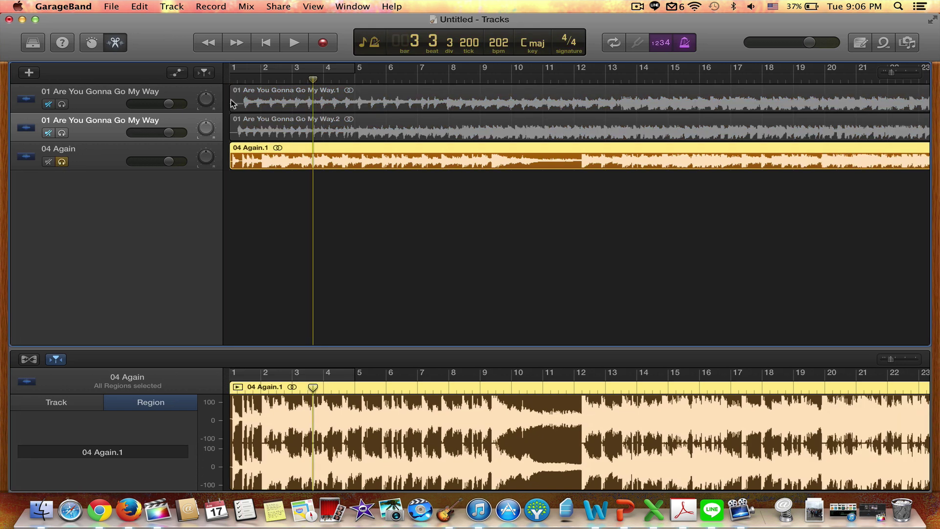
click(245, 81)
key(space)
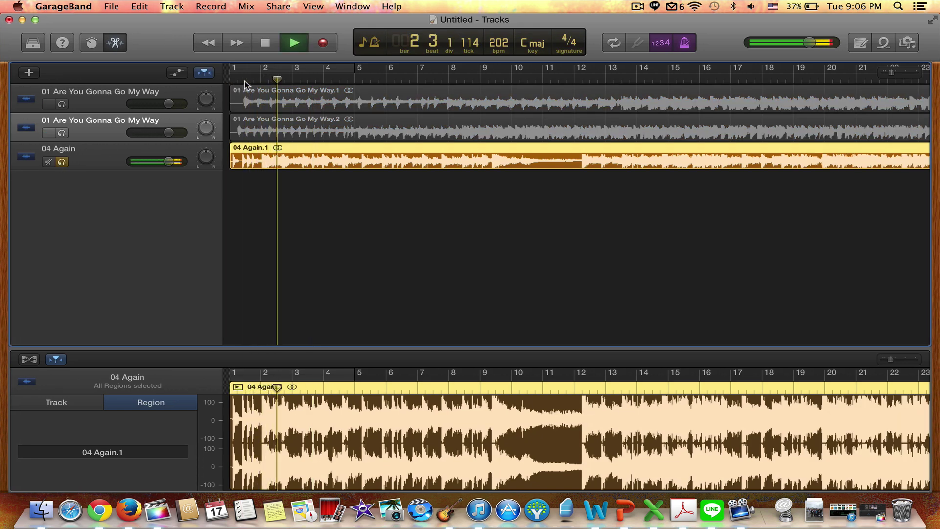
key(space)
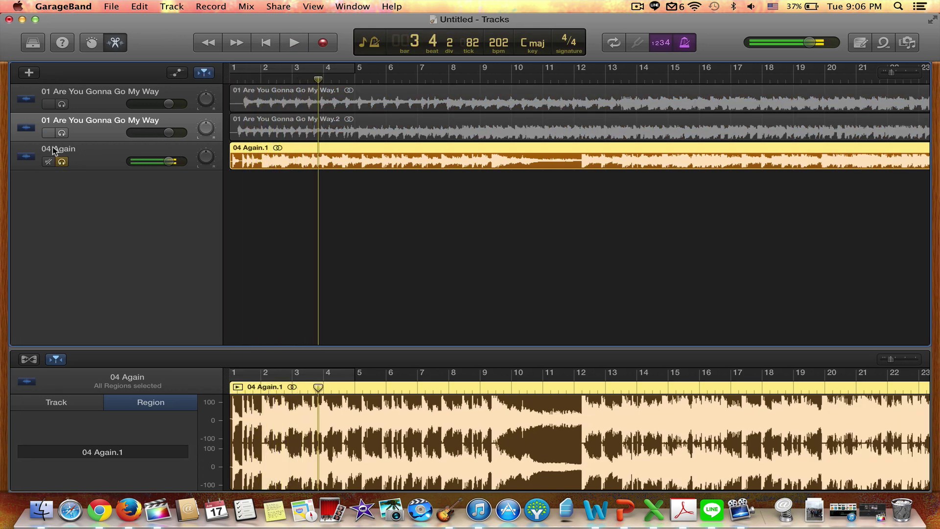
click(62, 162)
click(250, 154)
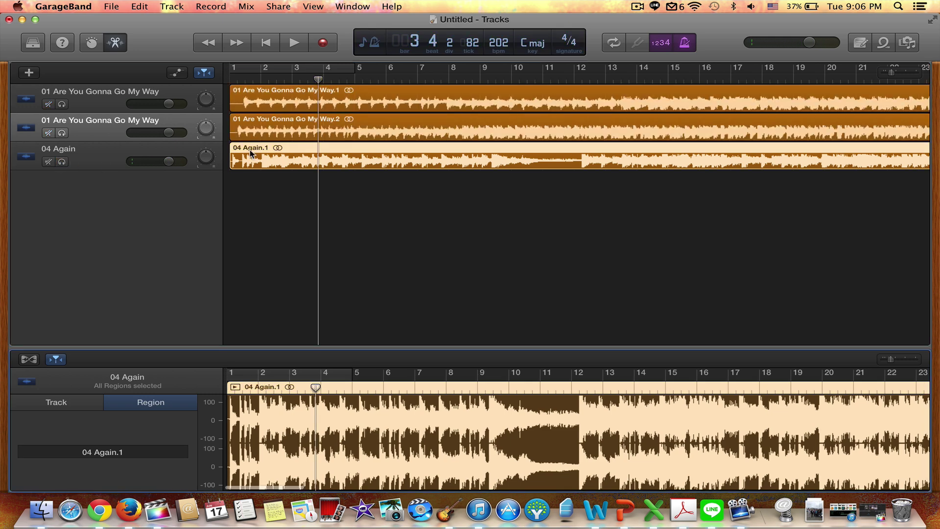
Enable Flex on the 04 Again track and put the playhead at bar 1 beat 2
click(52, 403)
click(27, 475)
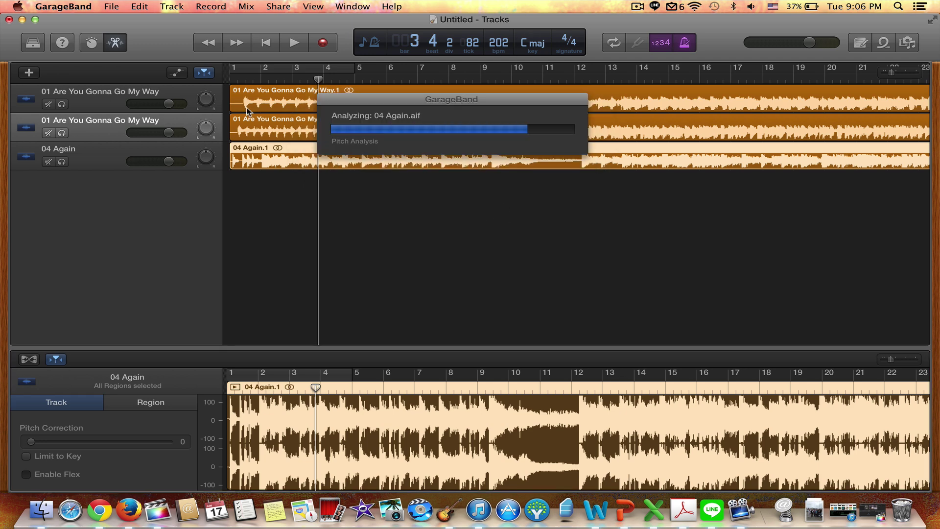
click(239, 77)
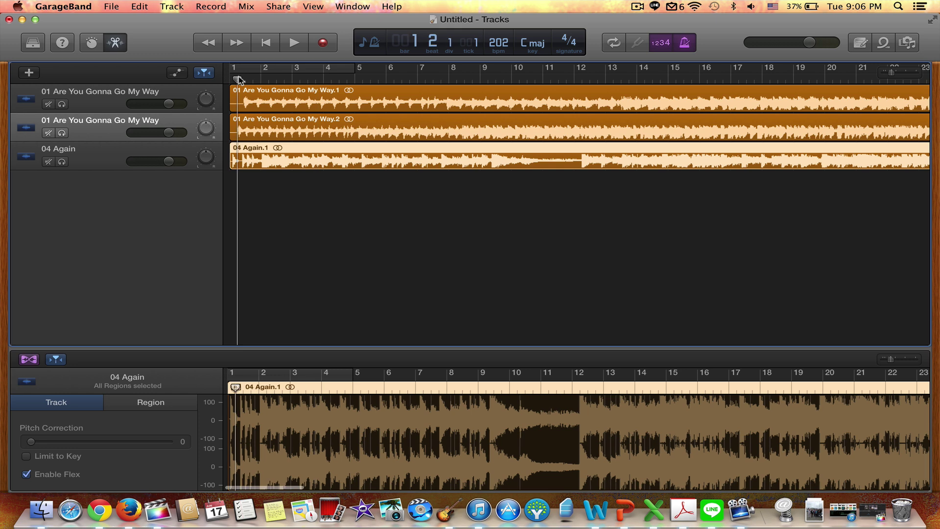
Play the flexed 04 Again track soloed, then select the second copy's region and return the playhead to bar 1
click(61, 162)
key(space)
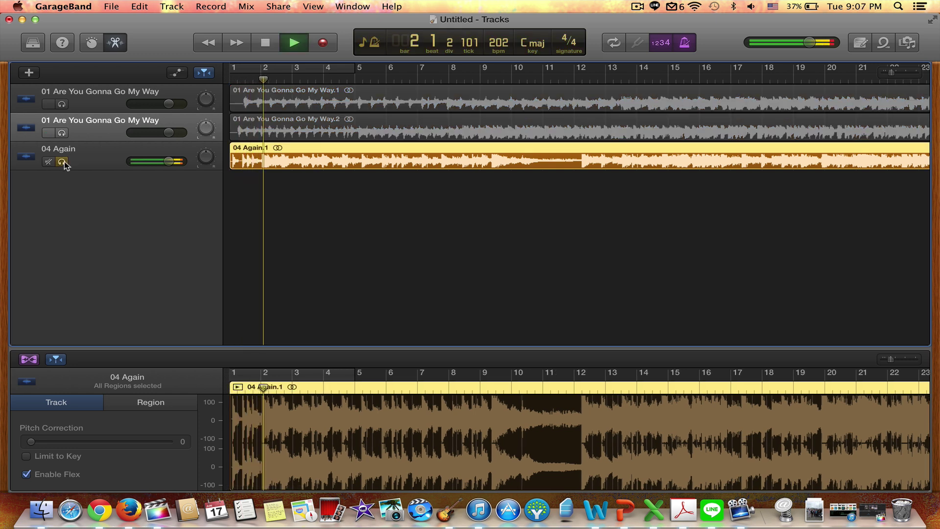
key(space)
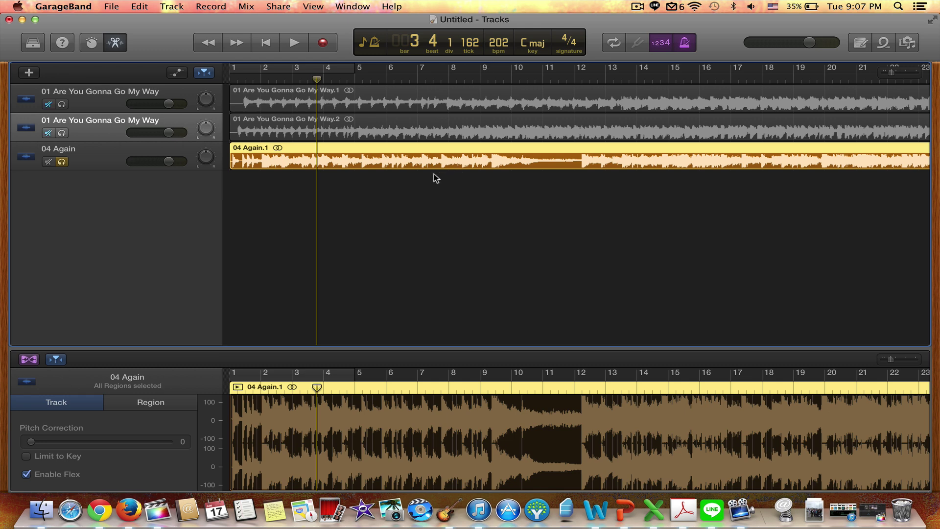
click(264, 137)
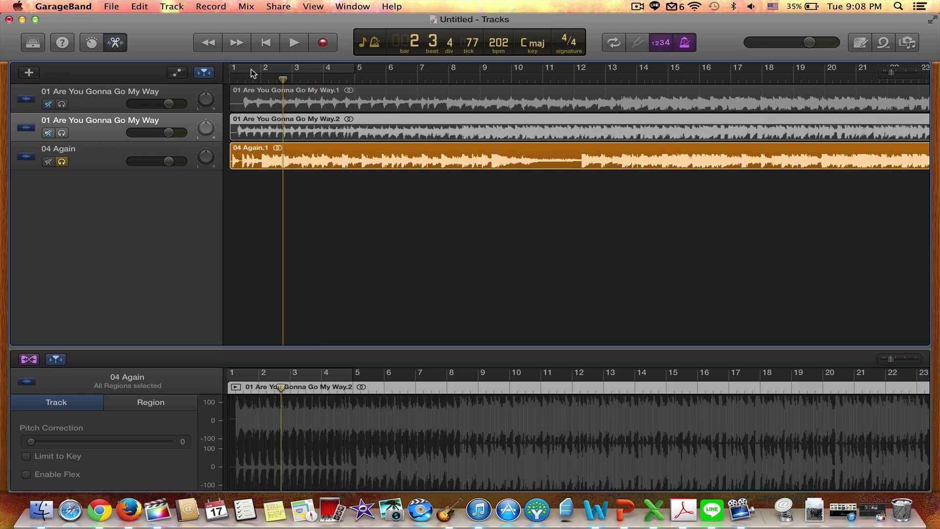
drag(250, 71, 218, 76)
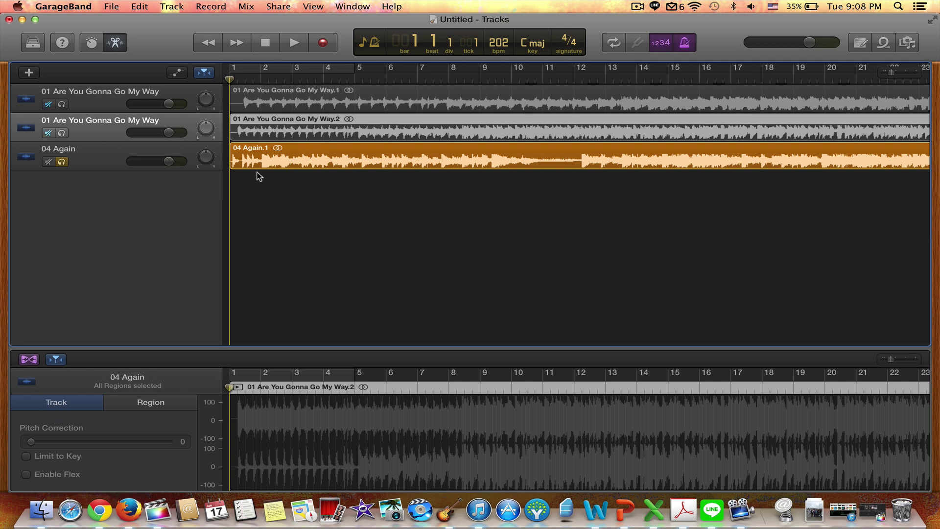
Delete the 04 Again track and its region, confirming with OK
click(270, 165)
click(91, 159)
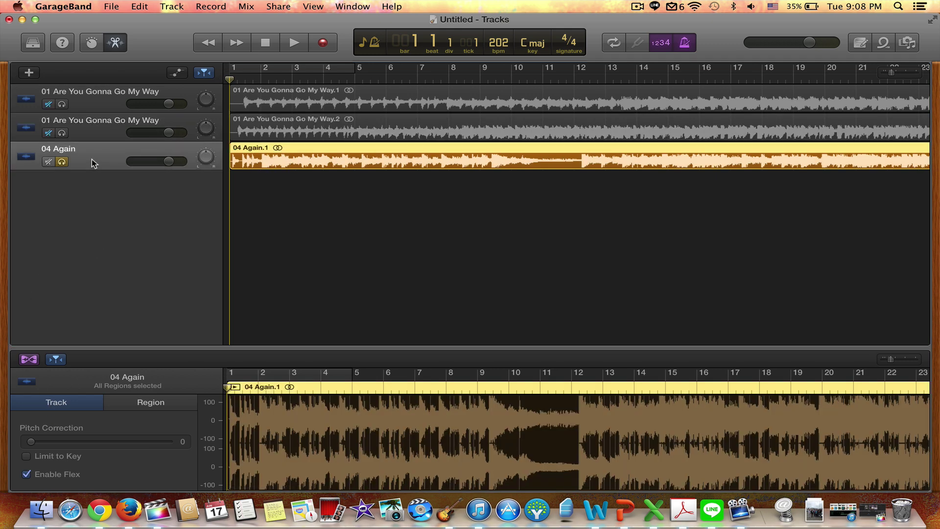
key(super+BackSpace)
click(565, 183)
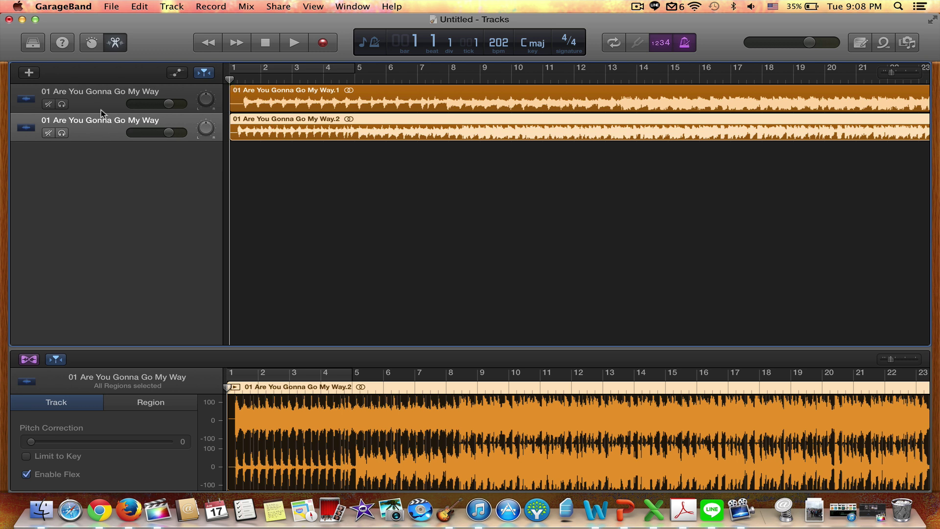
Solo the second Are You Gonna Go My Way track, play and stop it, and return to the start
click(62, 133)
key(space)
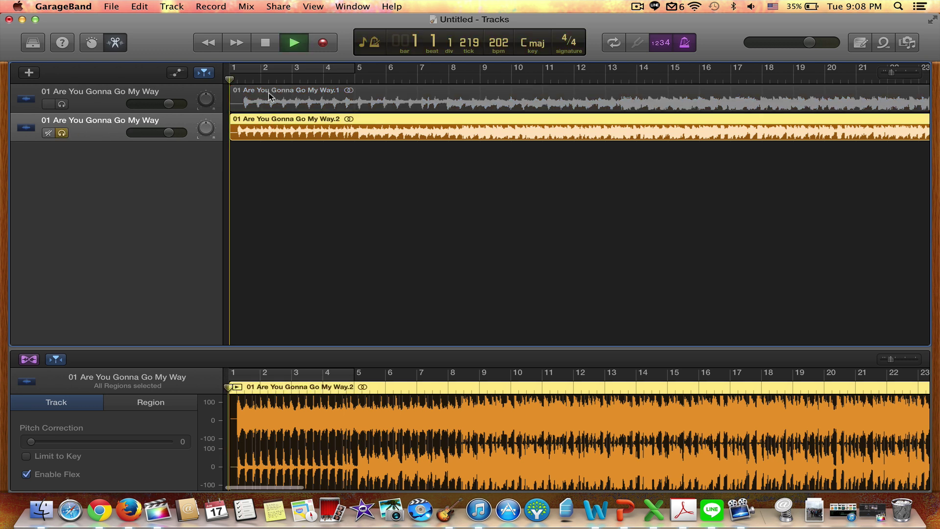
key(space)
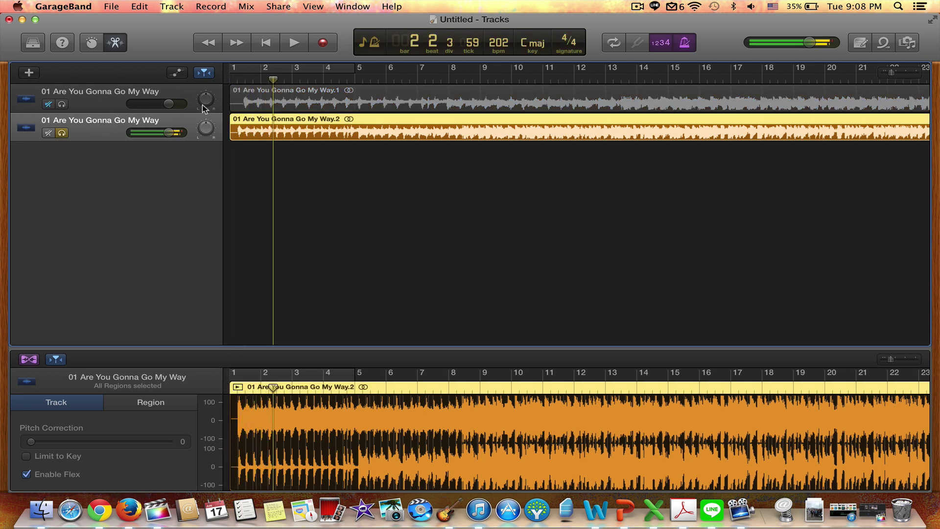
key(Return)
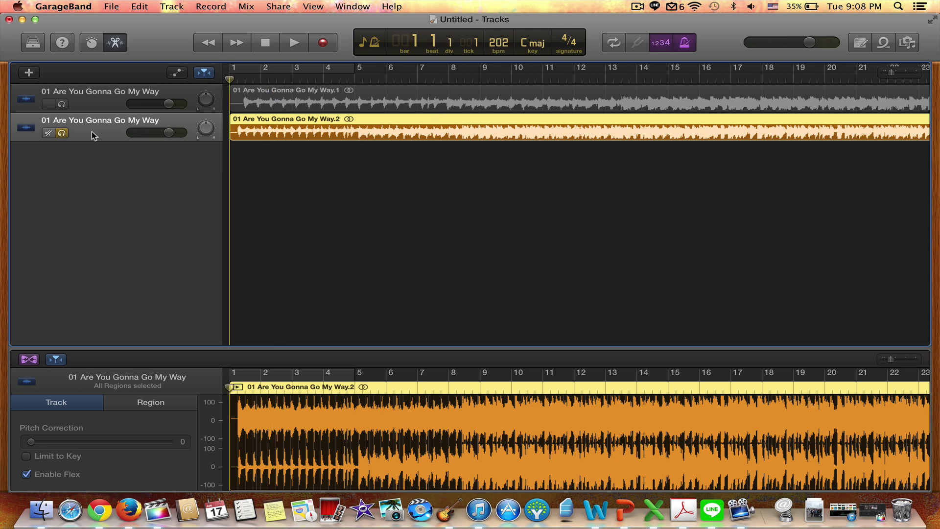
Set the project tempo back to 120 bpm
double_click(498, 44)
text(120)
key(Return)
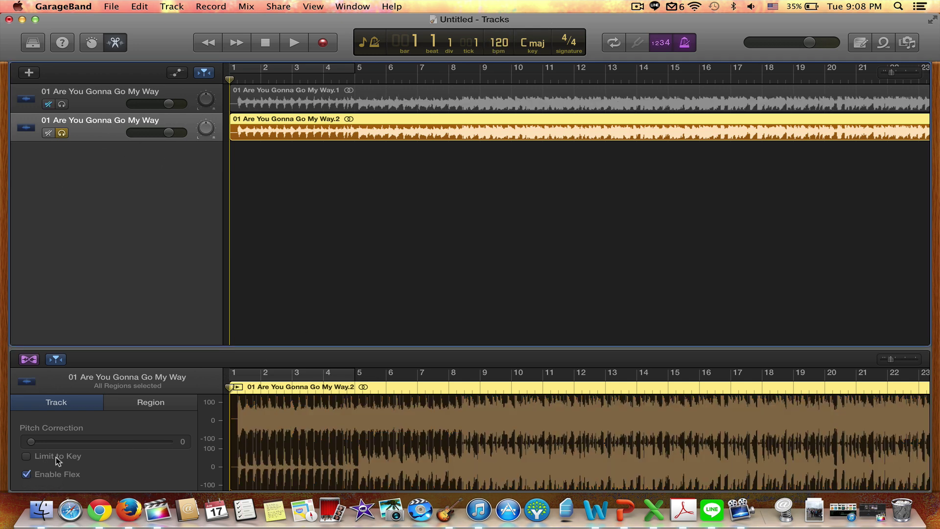
Turn off Flex and solo on the second track, then play both tracks together briefly
click(27, 474)
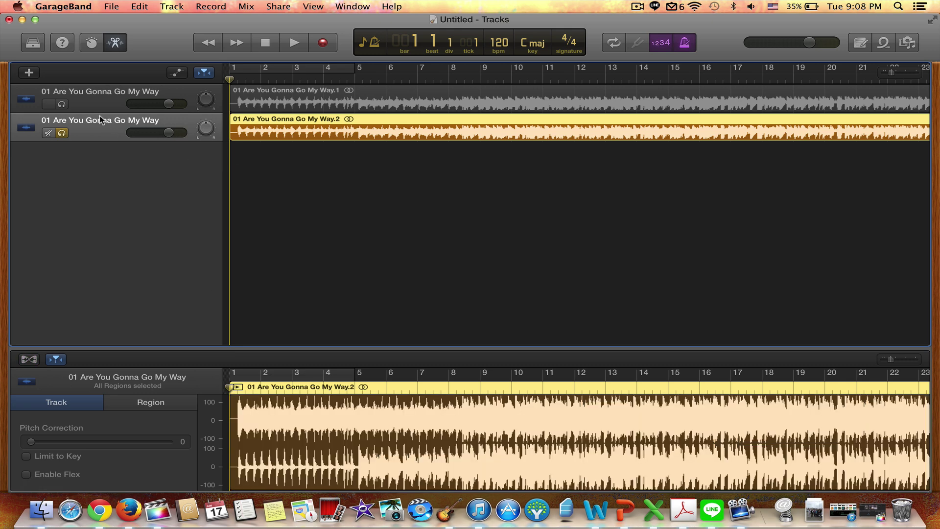
click(62, 133)
key(space)
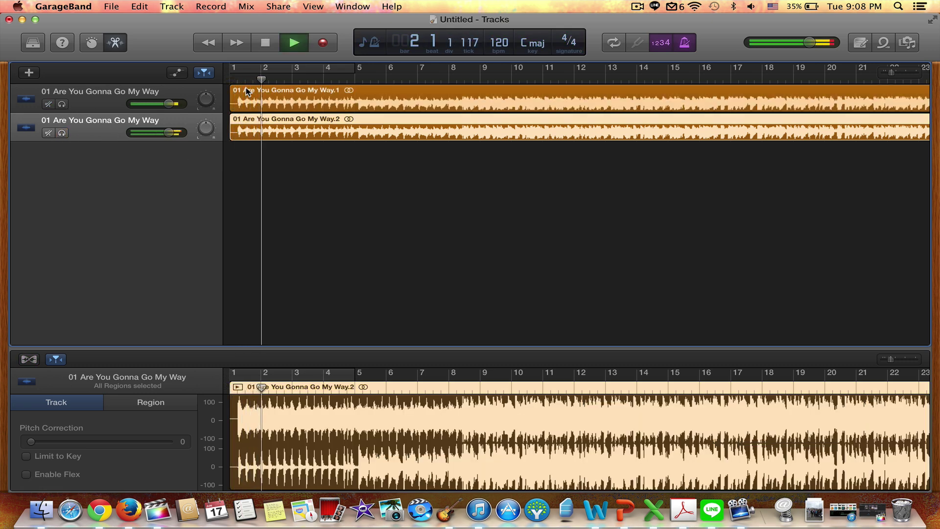
key(space)
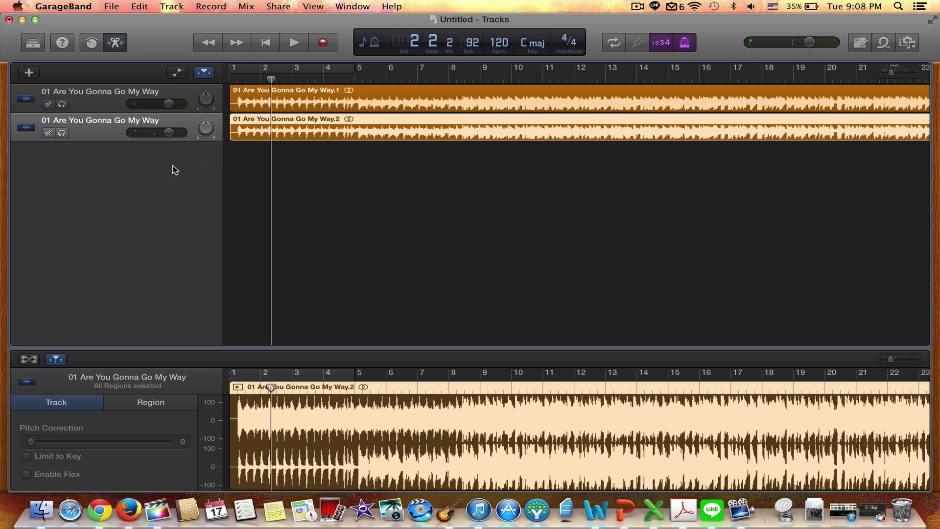
Import 08 American Woman.mp3 twice as two new tracks and maximize the GarageBand window
drag(142, 27, 413, 20)
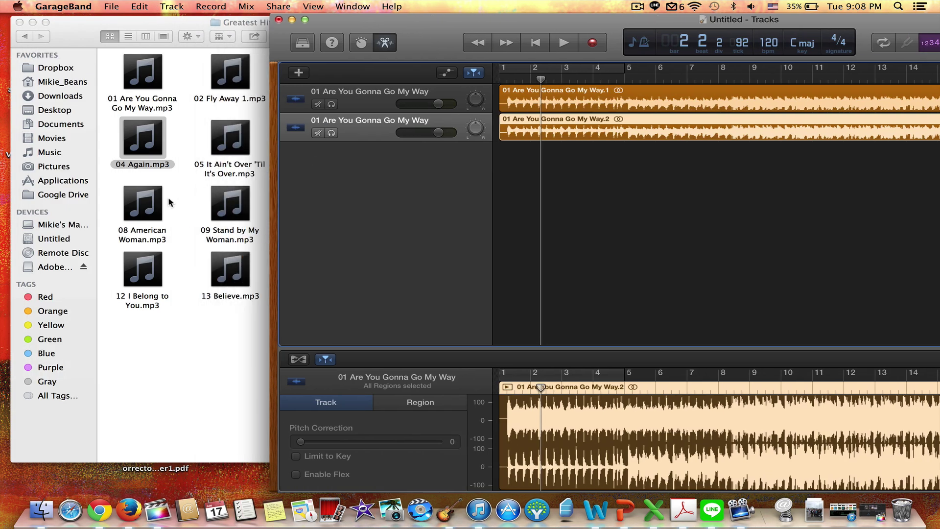
drag(159, 203, 513, 164)
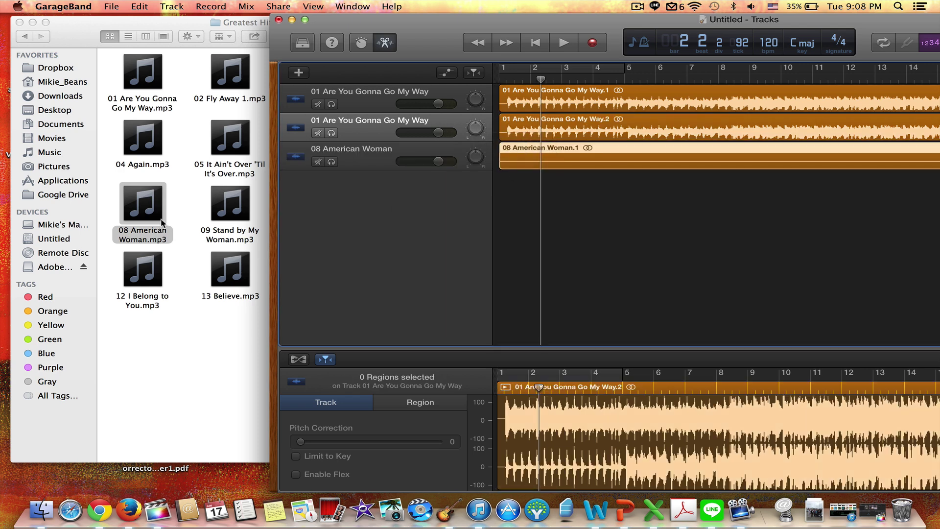
mouse_move(159, 221)
mouse_down()
mouse_move(452, 227)
mouse_move(524, 193)
mouse_up()
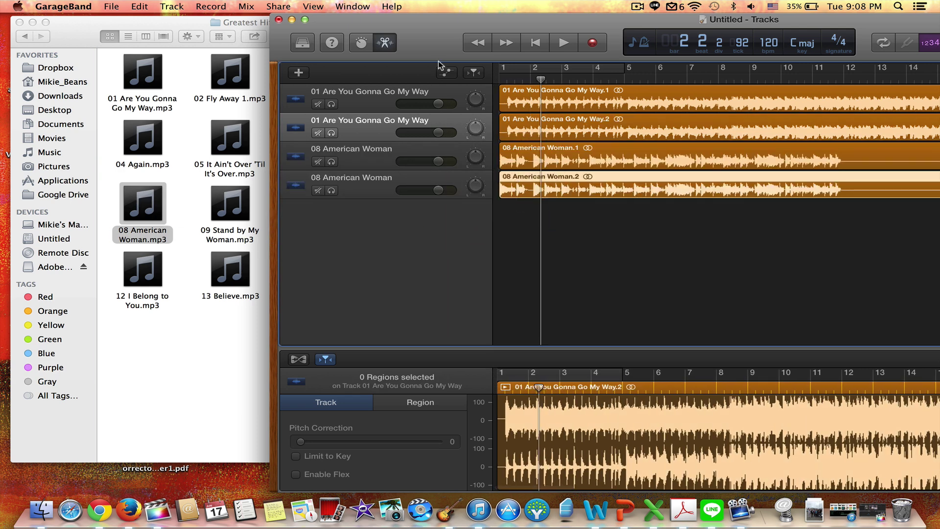
double_click(464, 29)
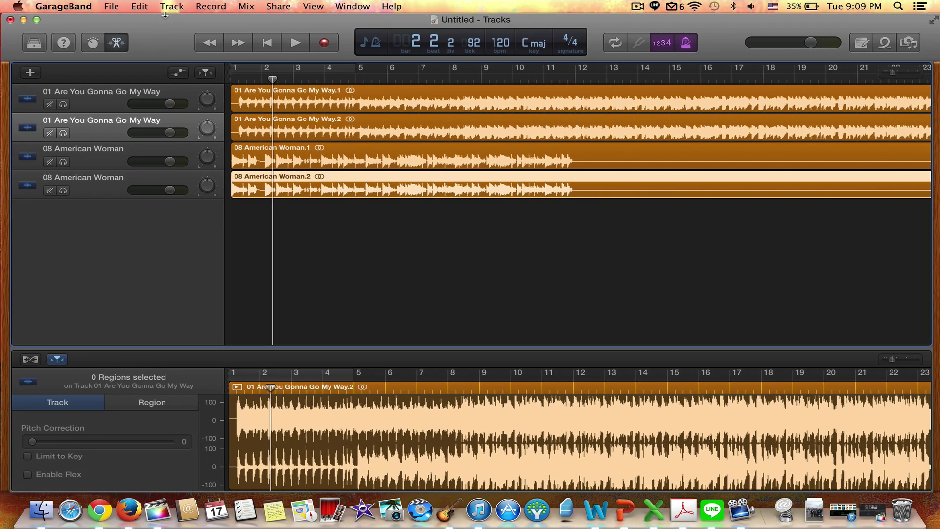
Enable Flex on the 08 American Woman track and the second Are You Gonna Go My Way track
click(113, 190)
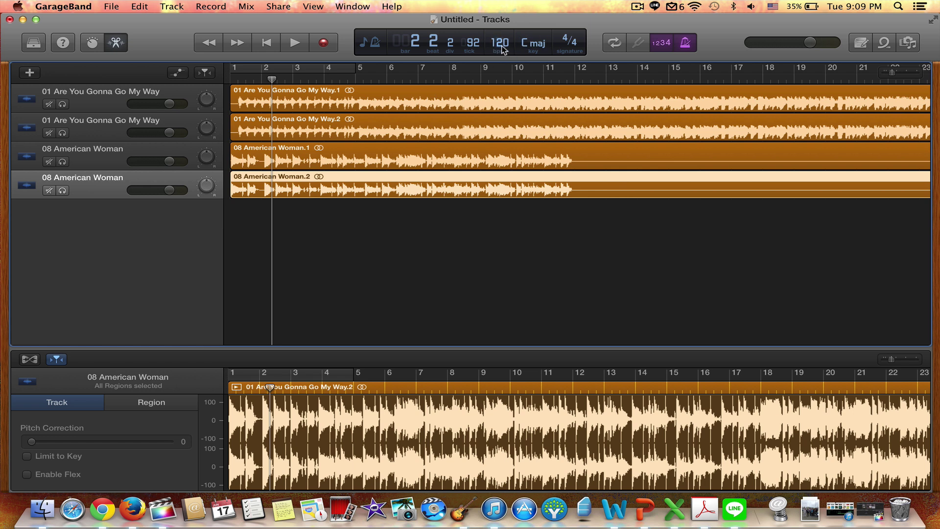
click(27, 475)
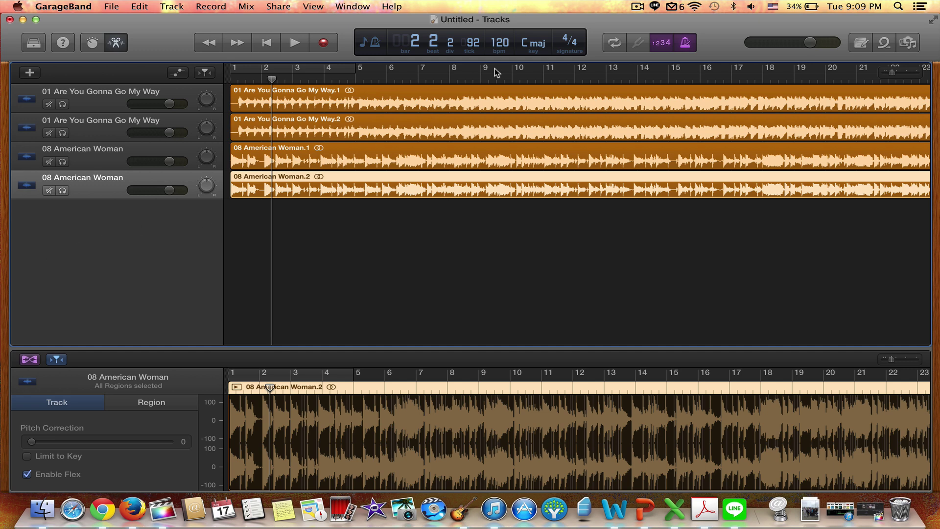
click(112, 127)
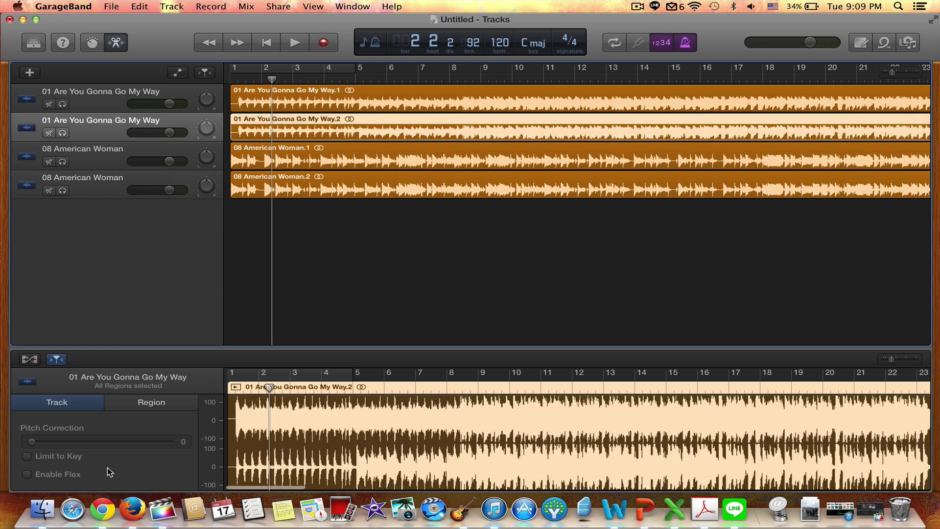
click(27, 474)
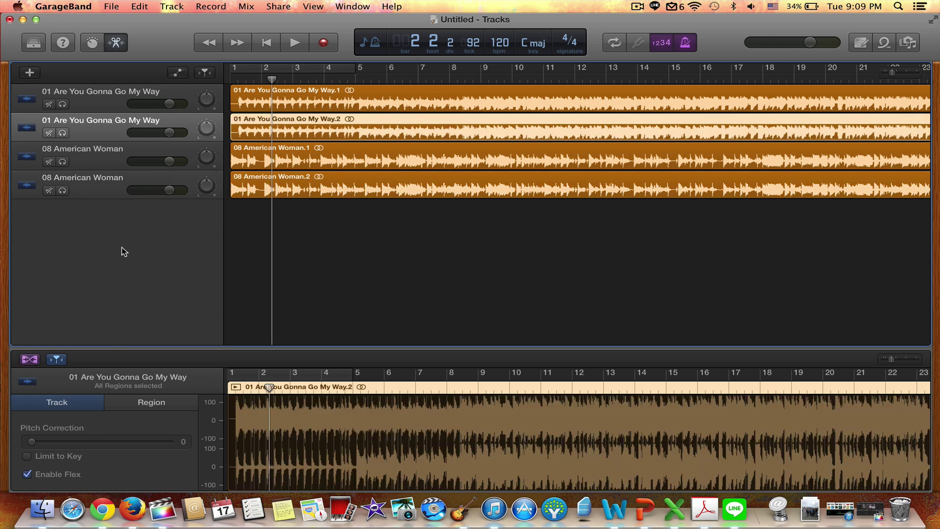
Set the project tempo to 202 bpm
click(92, 181)
double_click(500, 49)
text(202)
key(Return)
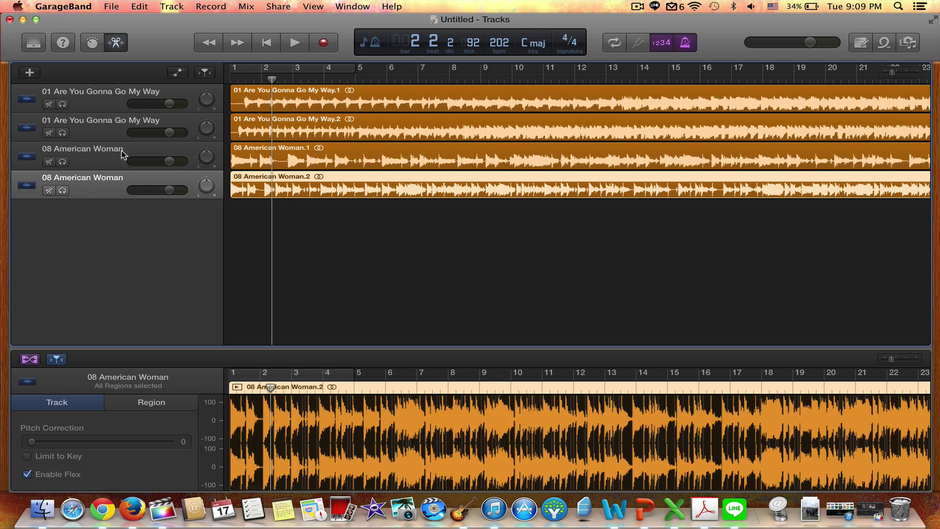
Solo and play back each of the two Are You Gonna Go My Way tracks in turn
click(104, 128)
click(62, 133)
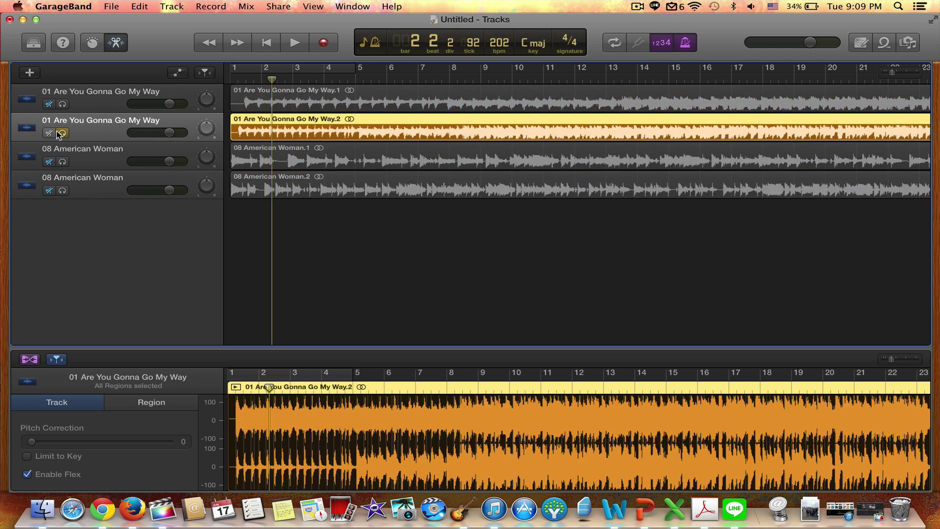
key(space)
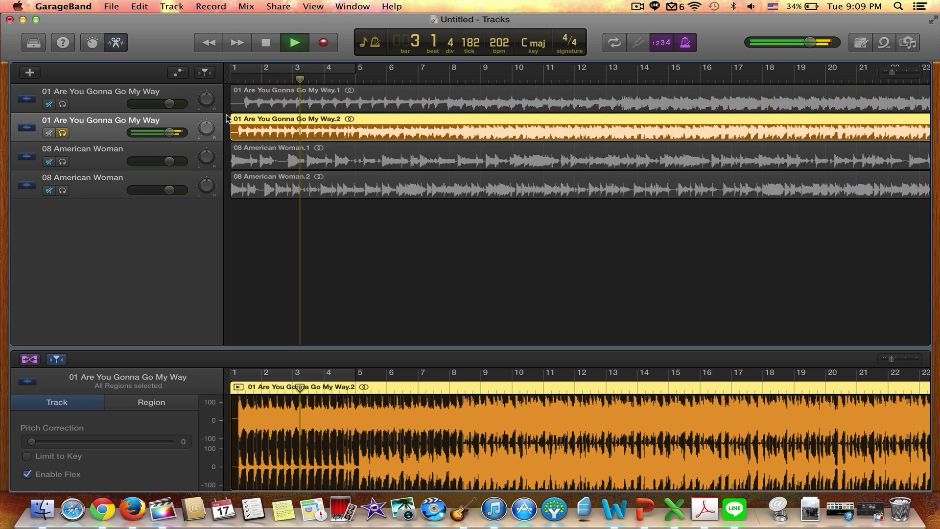
key(space)
click(62, 133)
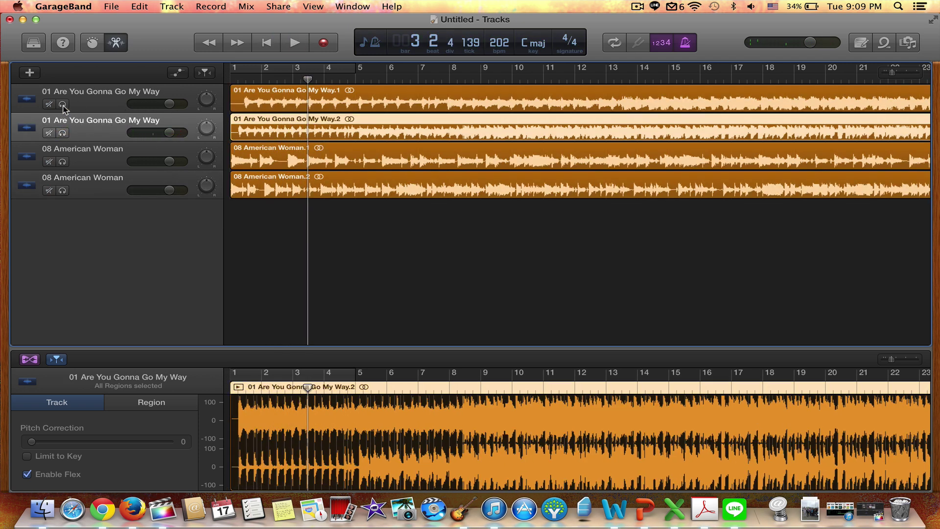
click(63, 104)
key(space)
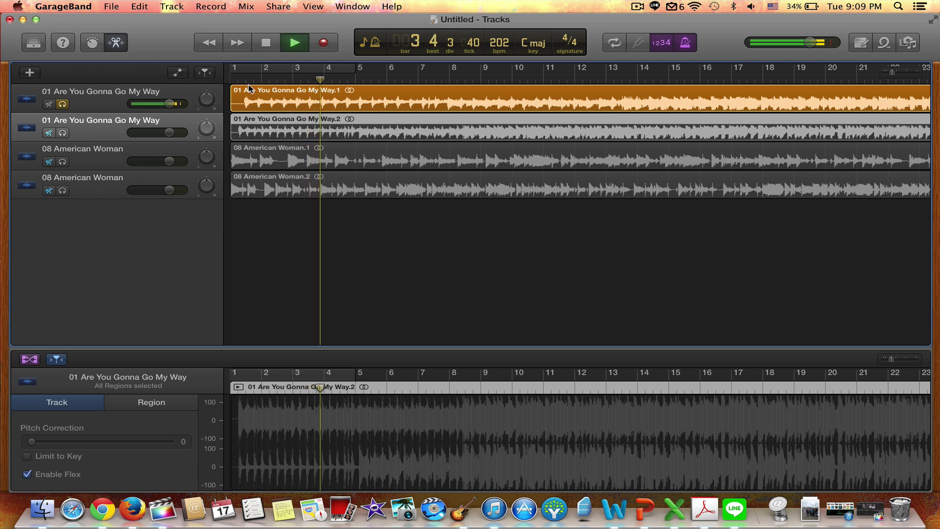
key(space)
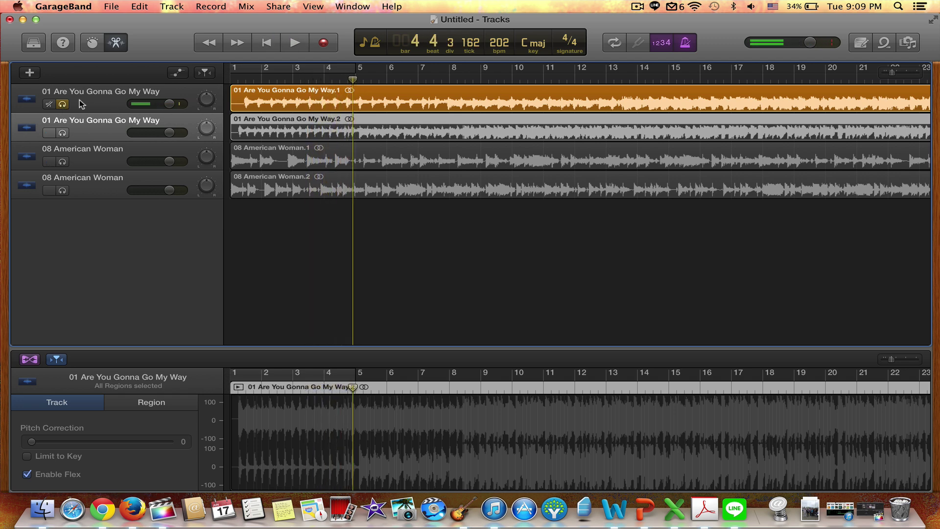
click(63, 104)
Audition both American Woman tracks solo from the song start, leaving the second one soloed
click(63, 161)
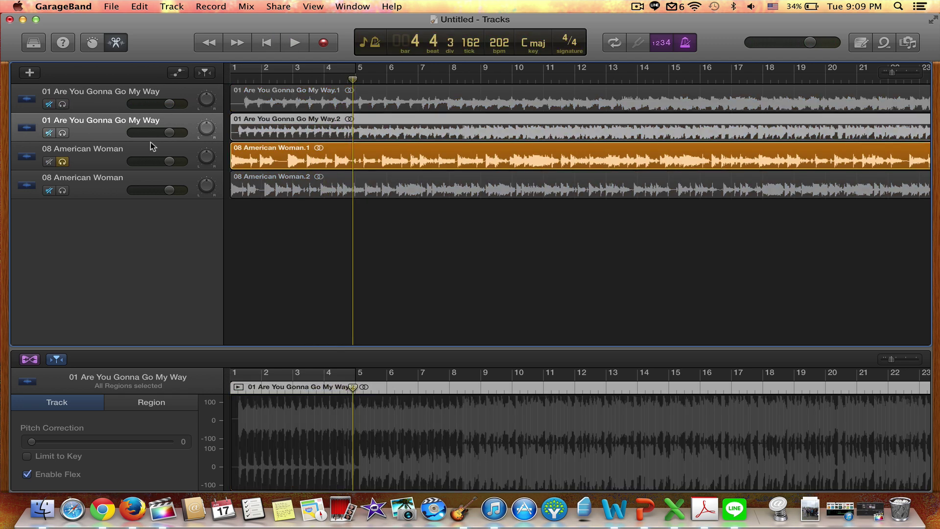
click(245, 79)
key(space)
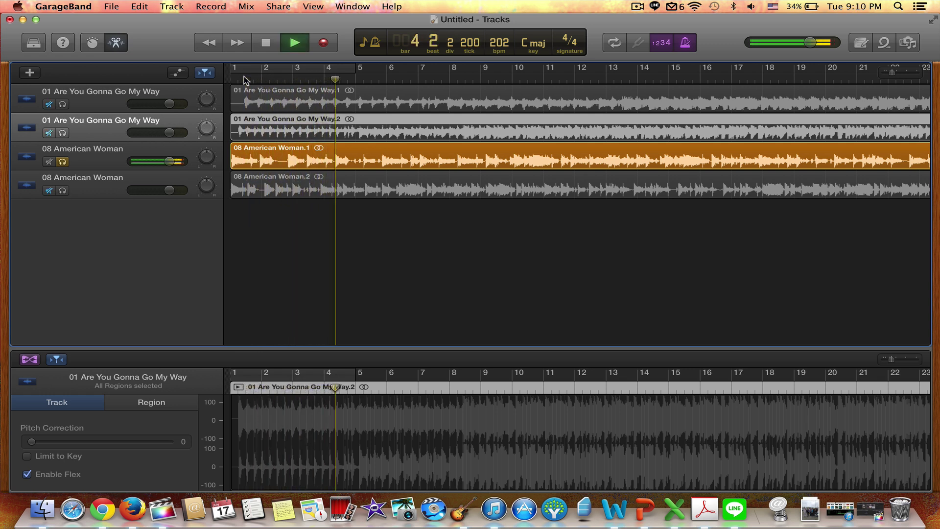
key(space)
click(63, 190)
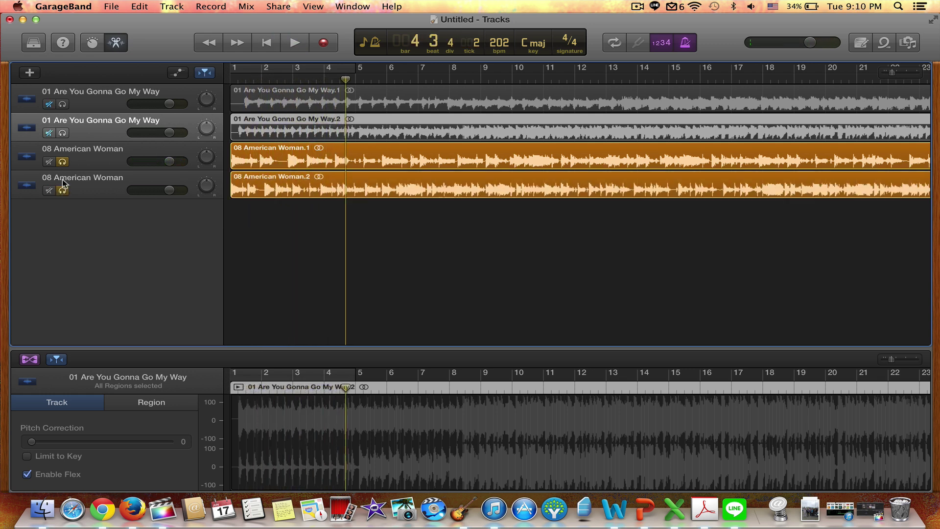
click(62, 162)
click(256, 69)
click(236, 79)
key(space)
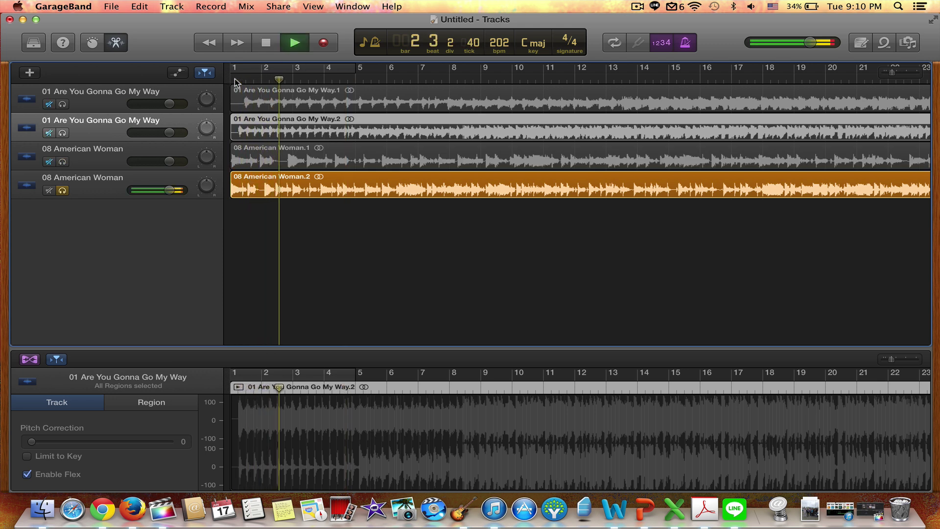
key(space)
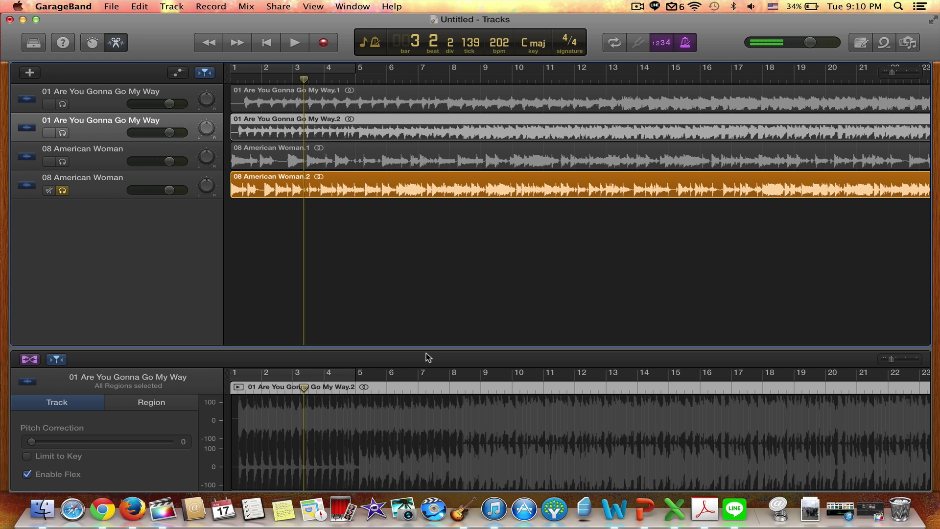